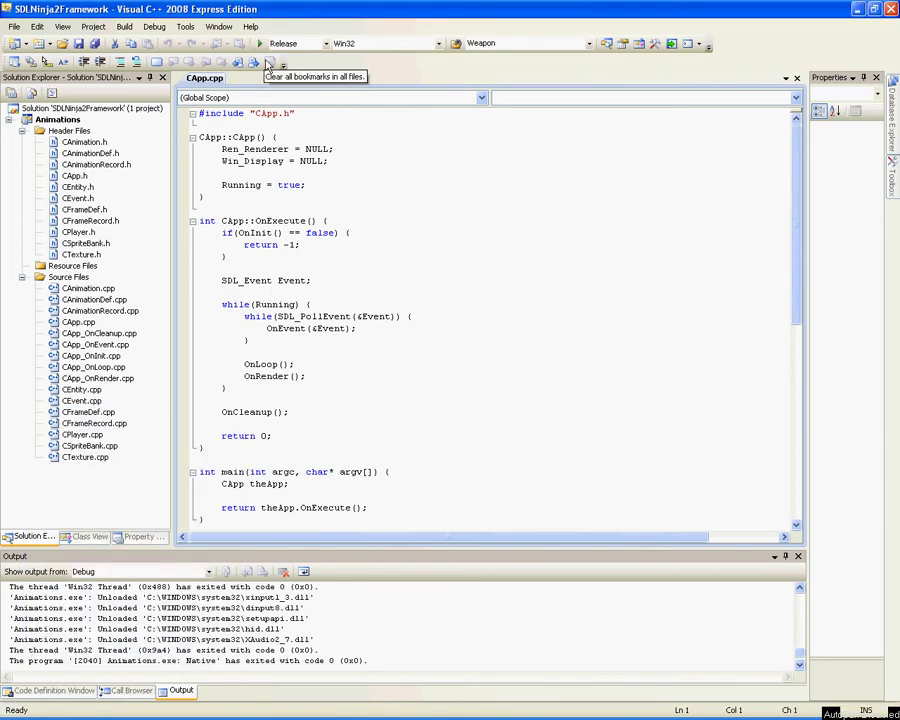
# Step: Test-run the game, close it, then paint black horn-like points on sprite 00's head
pyautogui.click(259, 44)
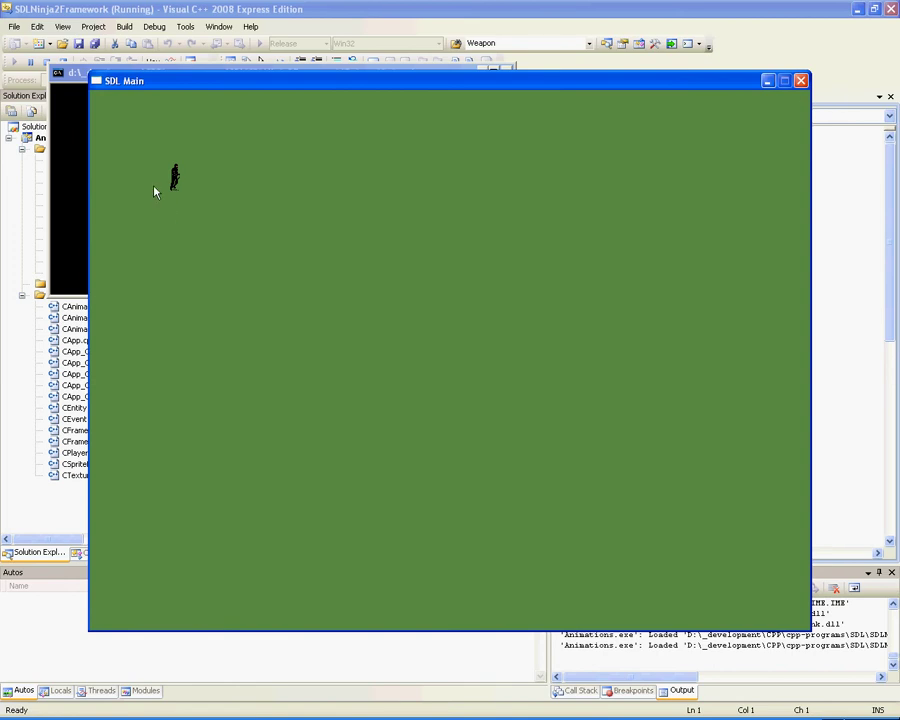
pyautogui.click(801, 81)
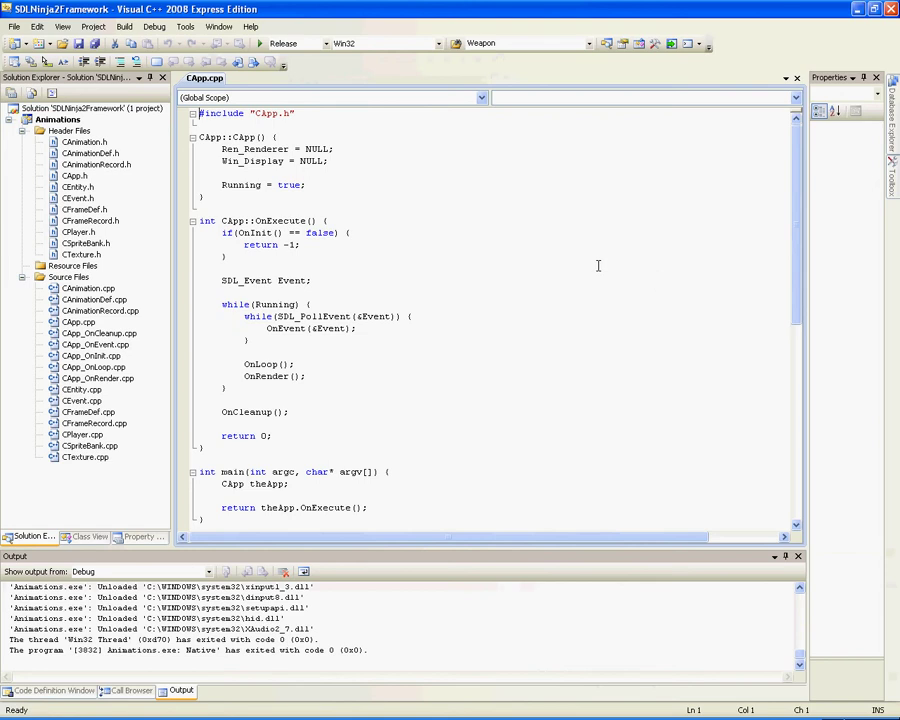
pyautogui.hotkey('alt', 'Tab')
pyautogui.hotkey('alt', 'Tab')
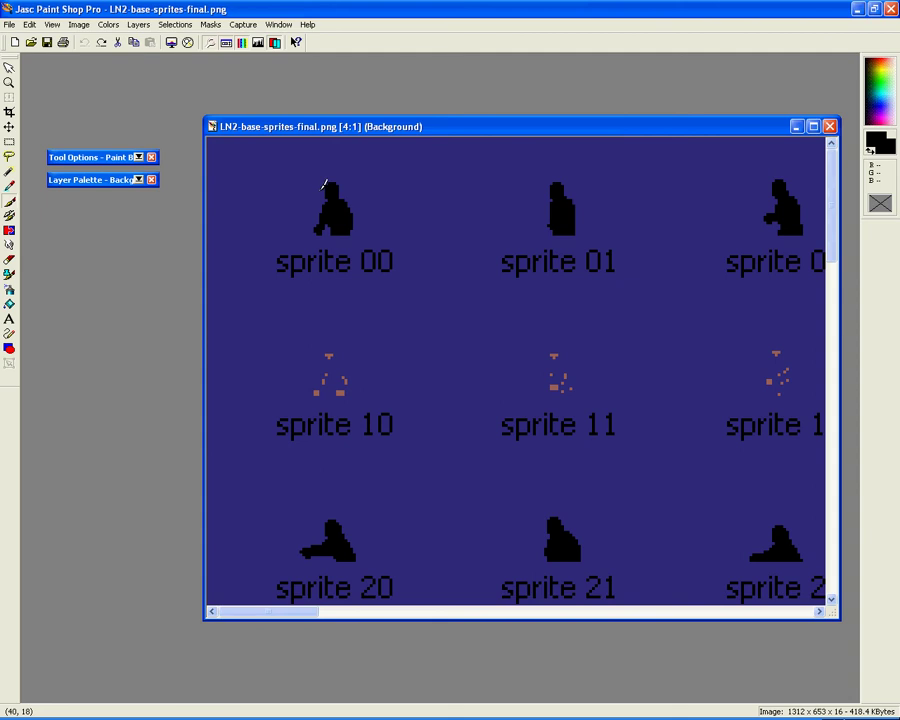
pyautogui.moveTo(320, 187); pyautogui.dragTo(348, 185)
# Step: Relaunch the SDLNinja2Framework game from Visual C++ with F5 to load the edited sprites
pyautogui.hotkey('alt', 'Tab')
pyautogui.press('Tab')
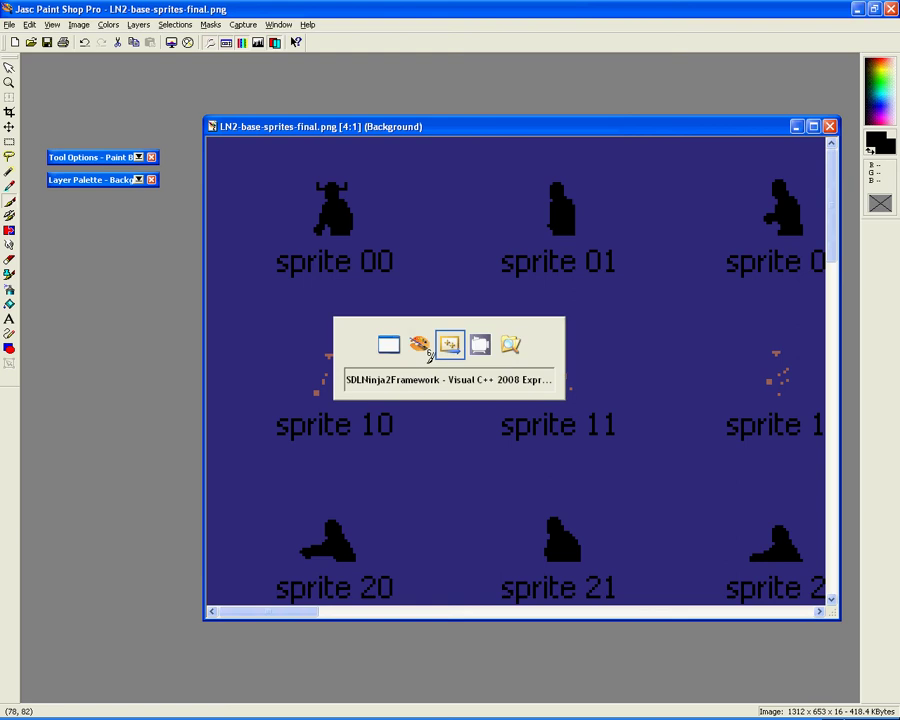
pyautogui.press('alt')
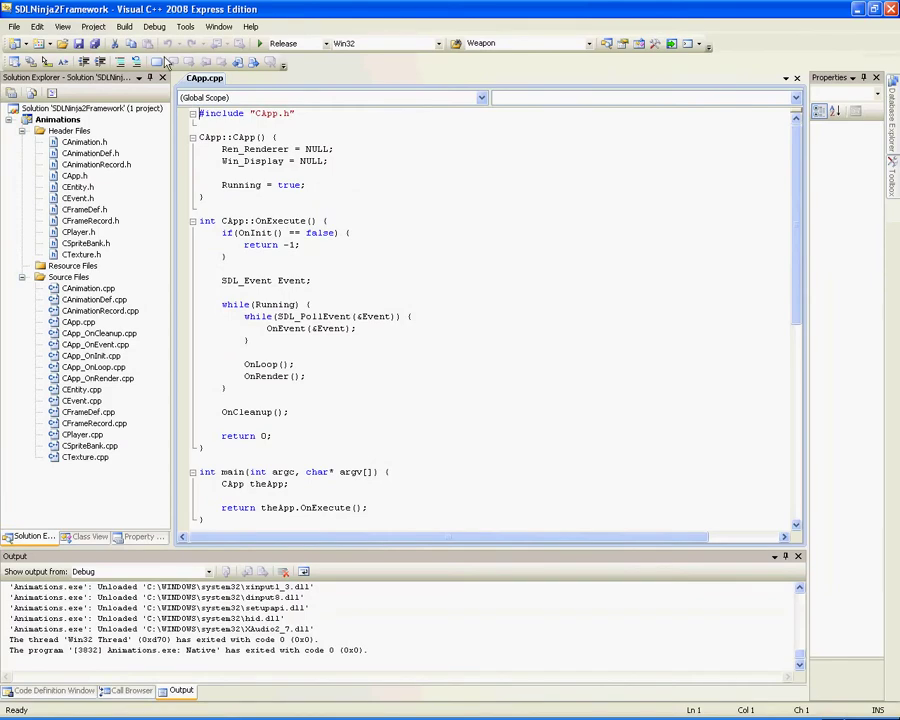
pyautogui.press('F5')
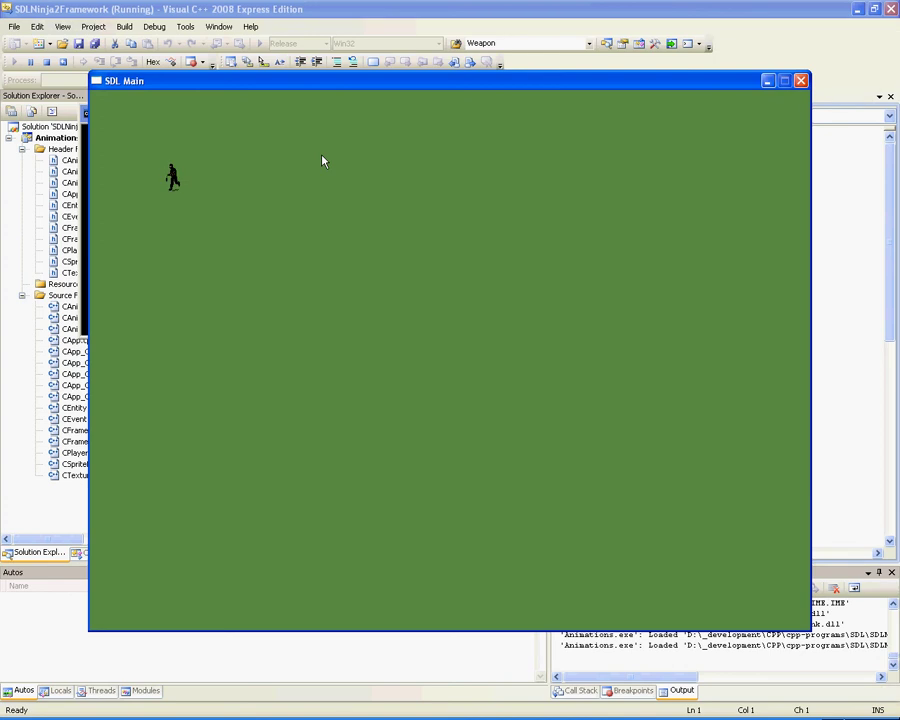
pyautogui.hotkey('alt', 'Tab')
pyautogui.press('Tab')
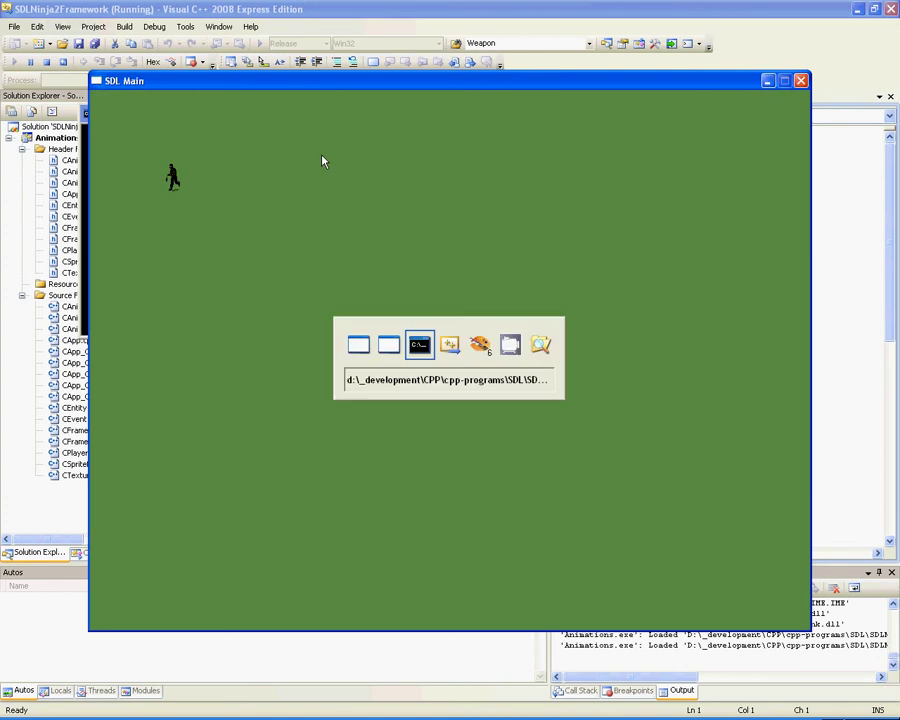
# Step: Inspect the sprite sheet in Paint Shop Pro, zooming out and back in and nudging the window
pyautogui.press('Tab')
pyautogui.press('Tab')
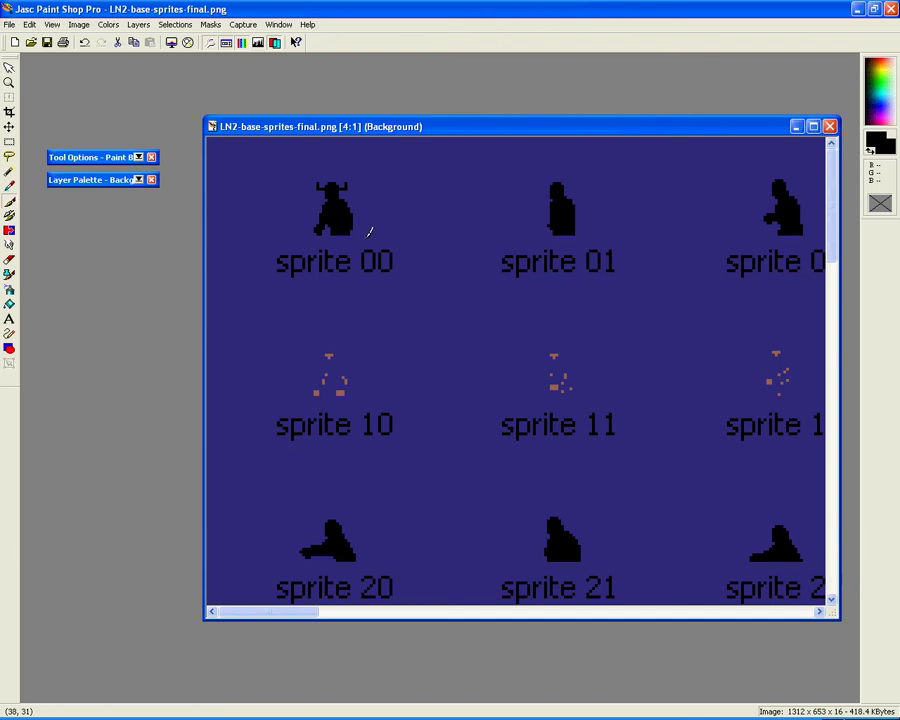
pyautogui.press('KP_Subtract')
pyautogui.press('KP_Subtract')
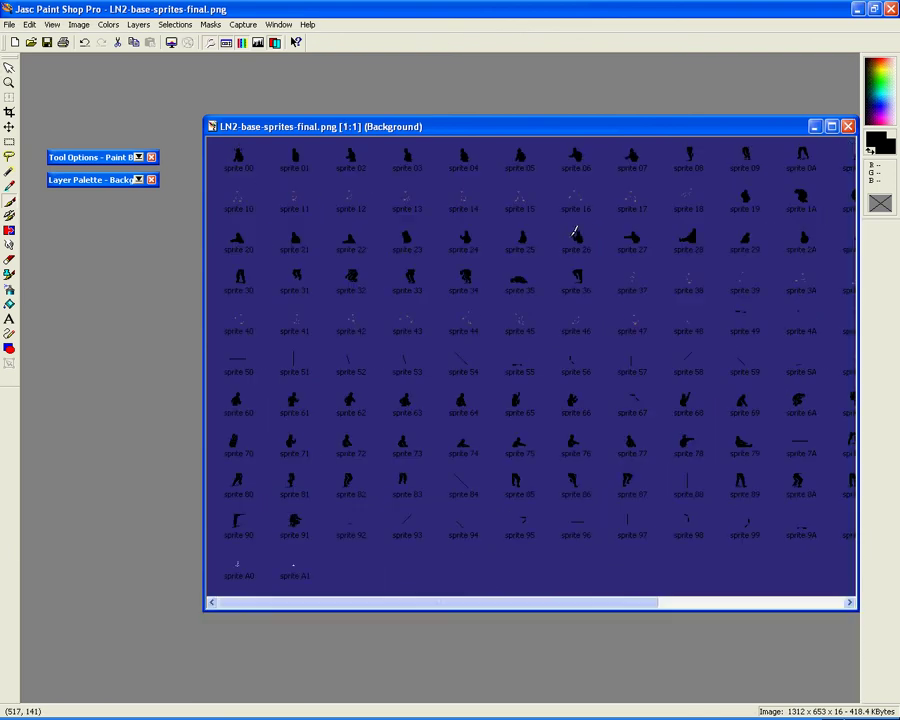
pyautogui.moveTo(478, 128); pyautogui.dragTo(505, 122)
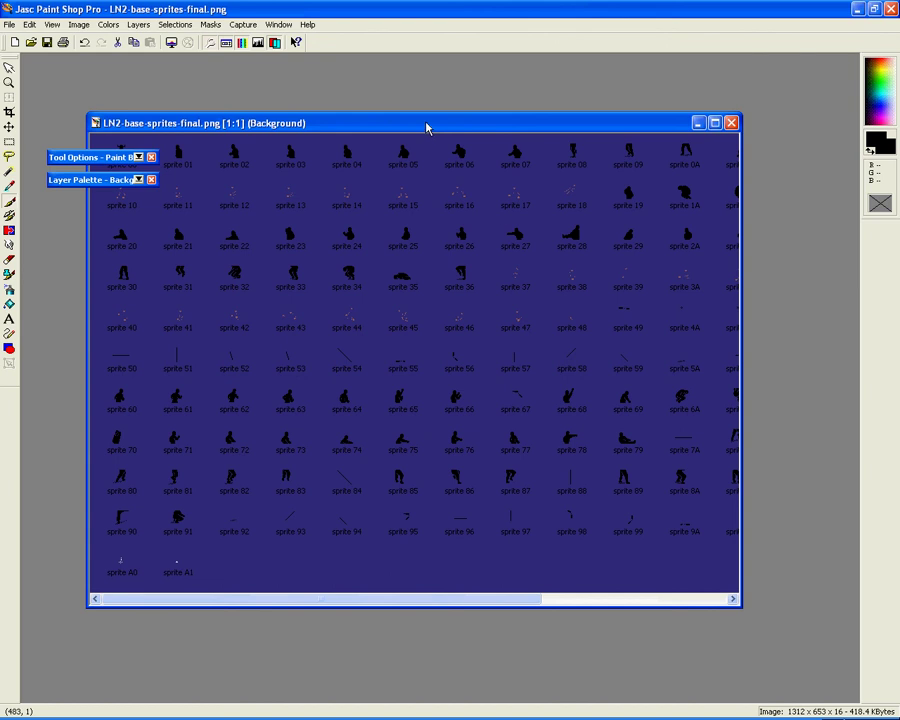
pyautogui.press('KP_Subtract')
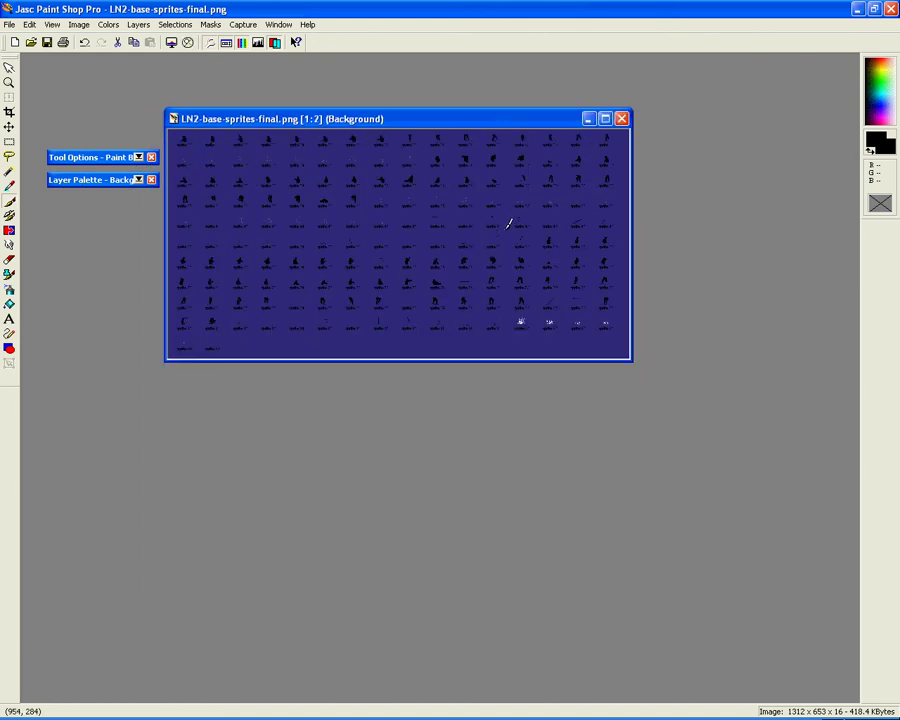
pyautogui.press('KP_Add')
pyautogui.press('KP_Add')
pyautogui.press('KP_Add')
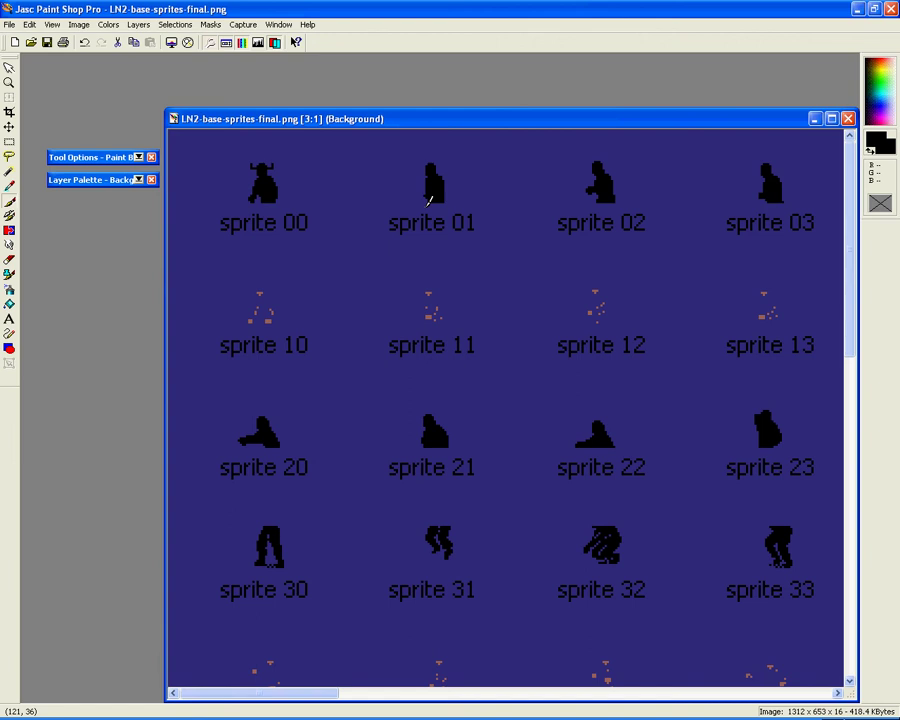
pyautogui.scroll(-1, 524, 192)
pyautogui.scroll(-1, 532, 205)
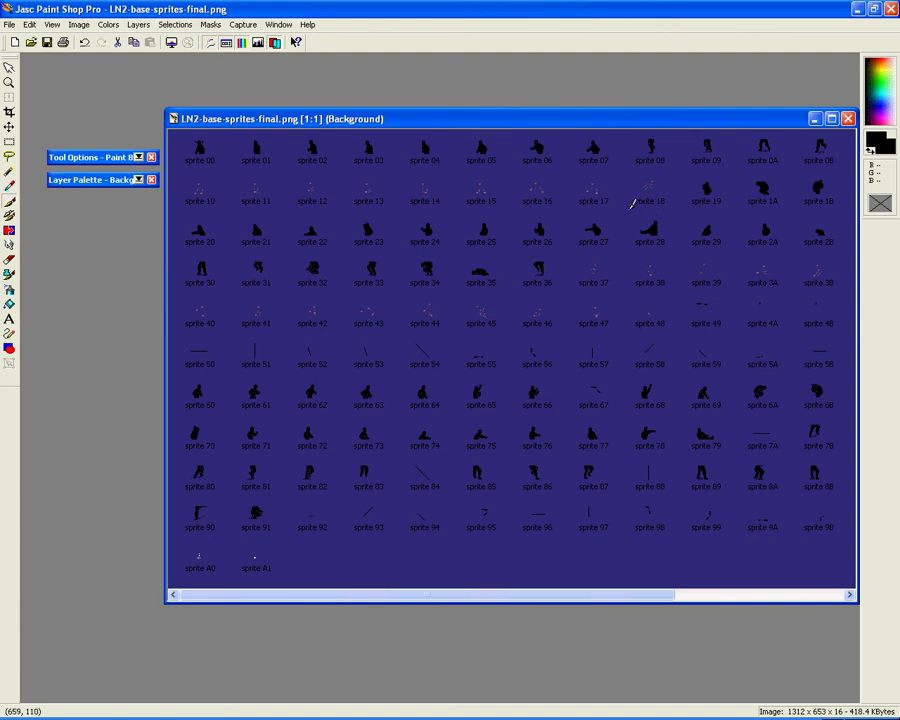
# Step: Bring the SDL Main window with the horned ninja back to the front
pyautogui.hotkey('alt', 'Tab')
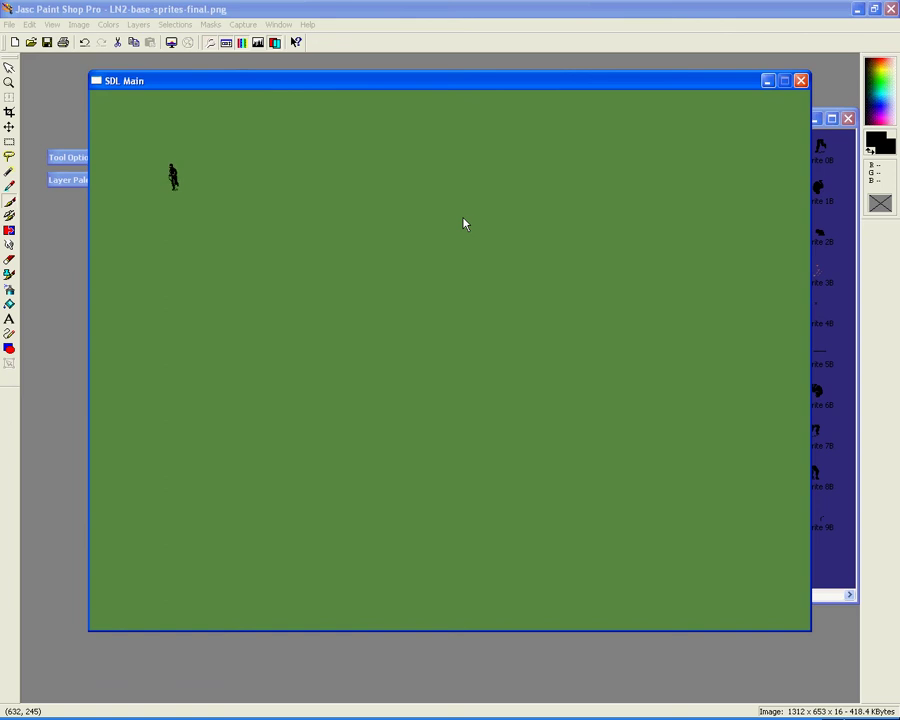
pyautogui.hotkey('alt', 'Tab')
pyautogui.press('Tab')
pyautogui.press('Tab')
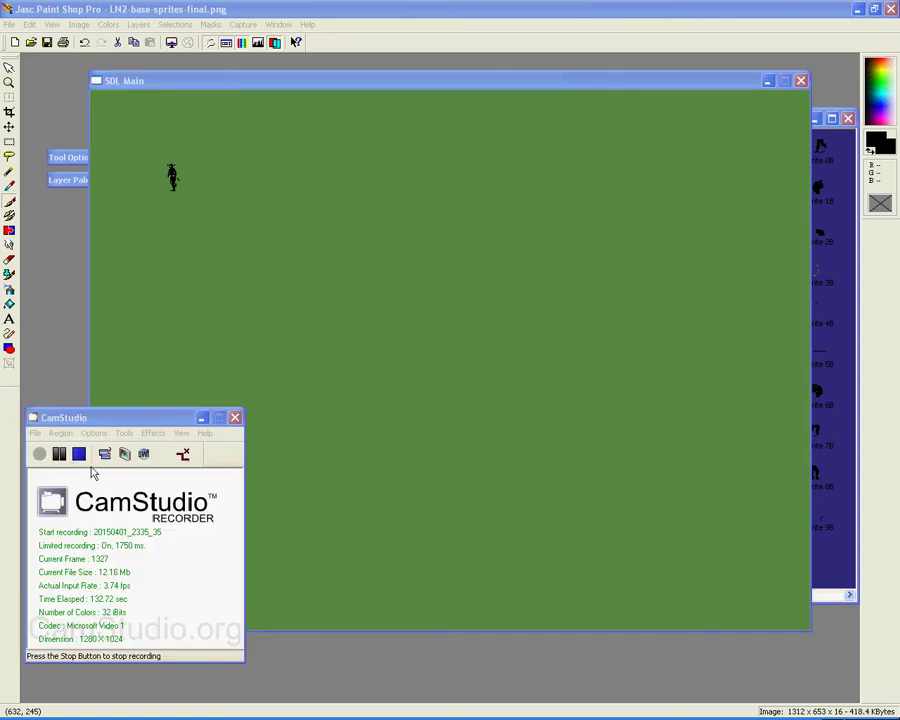